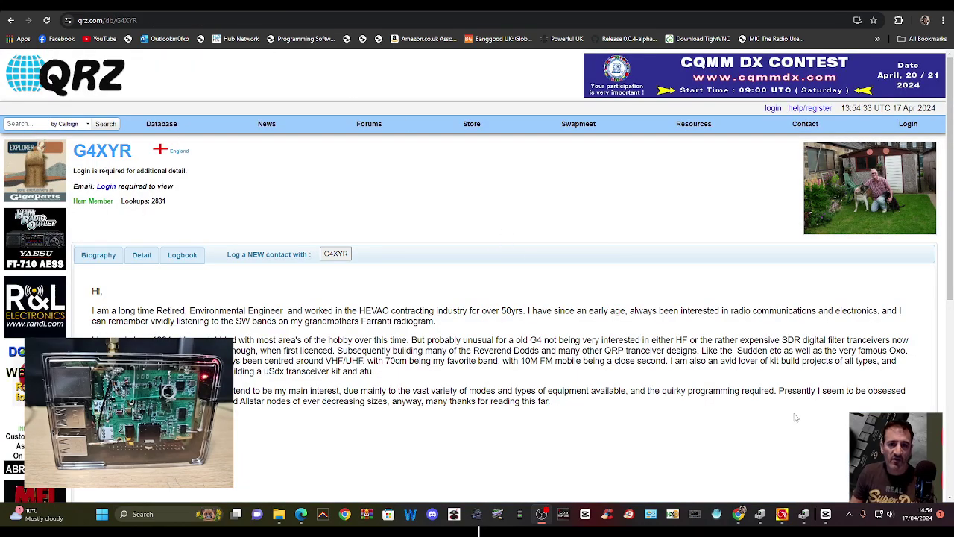
# Switch from QRZ.com to the Supermon AllStar Manager tab for node 539017
pyautogui.hotkey('ctrl', 'Tab')
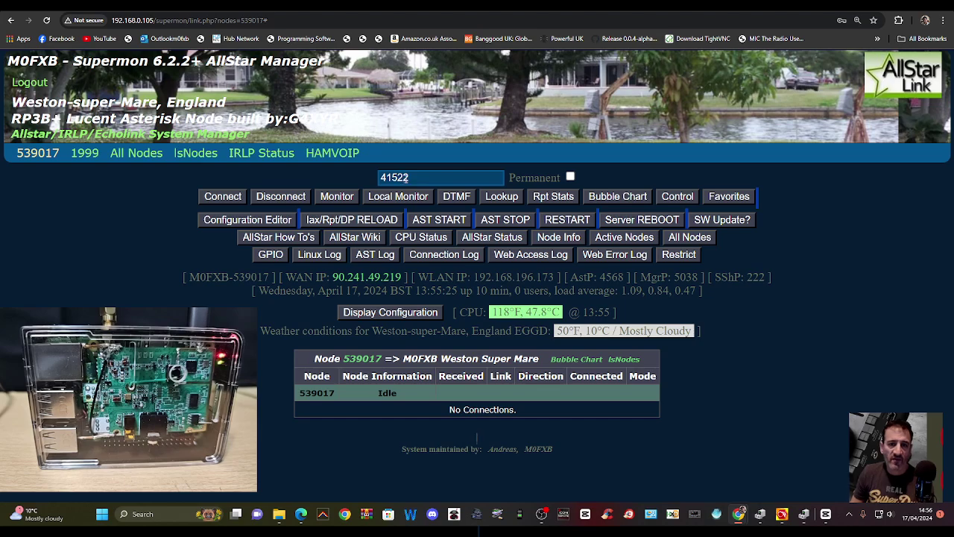
# Connect node 539017 to hub 41522
pyautogui.click(223, 196)
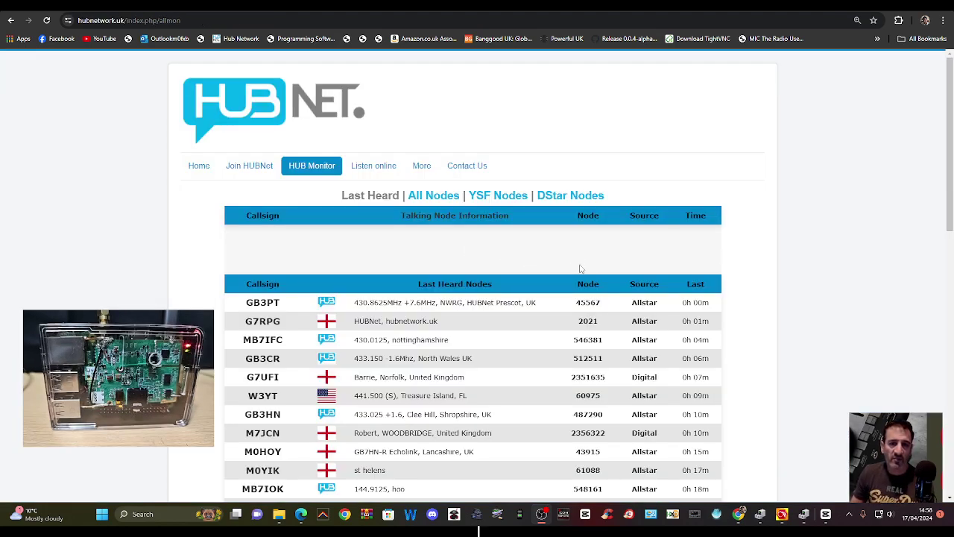
# Review the HubNet Last Heard Nodes table, then return to the Supermon dashboard
pyautogui.scroll(-3, 143, 199)
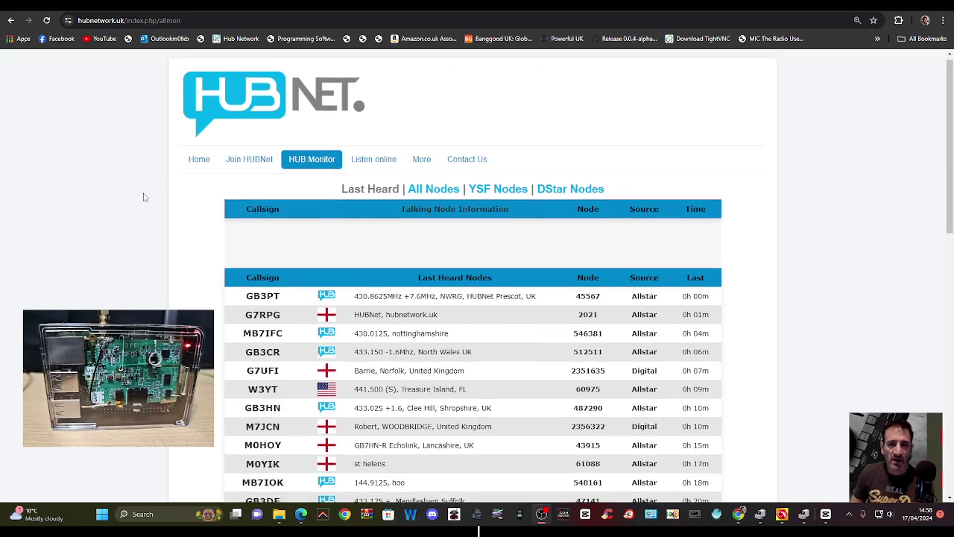
pyautogui.scroll(2, 174, 216)
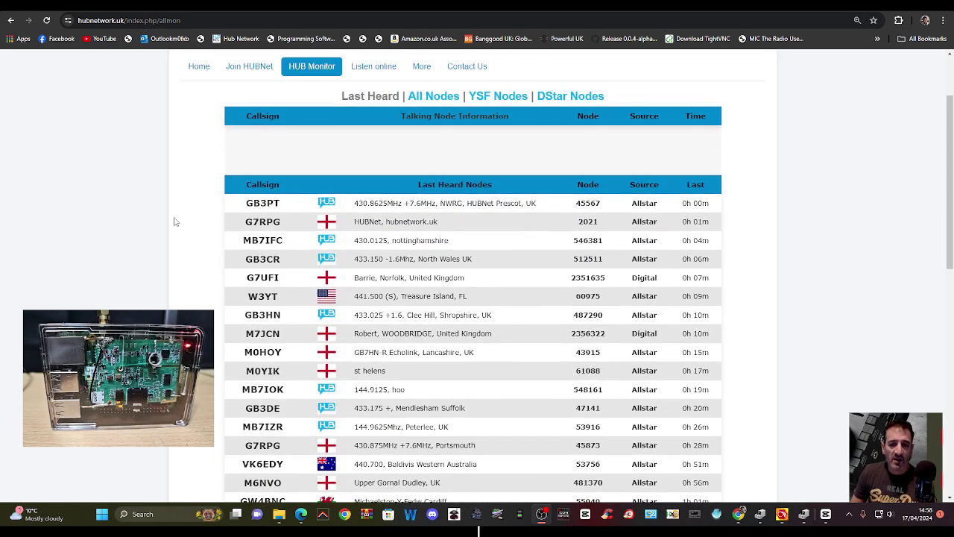
pyautogui.scroll(-1, 175, 218)
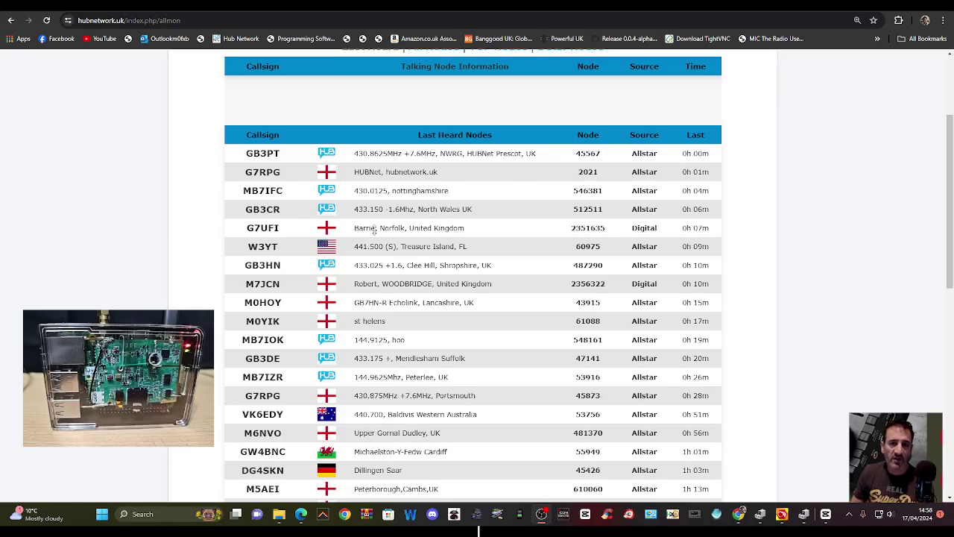
pyautogui.hotkey('ctrl', 'Tab')
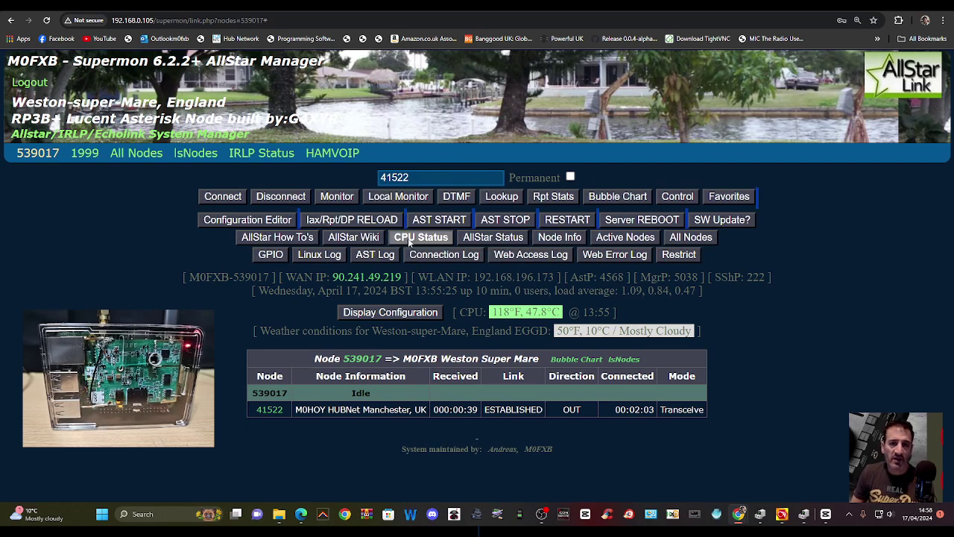
# Monitor 41522 locally, send 41522 as DTMF, then look up node 41522 and close the result
pyautogui.click(393, 197)
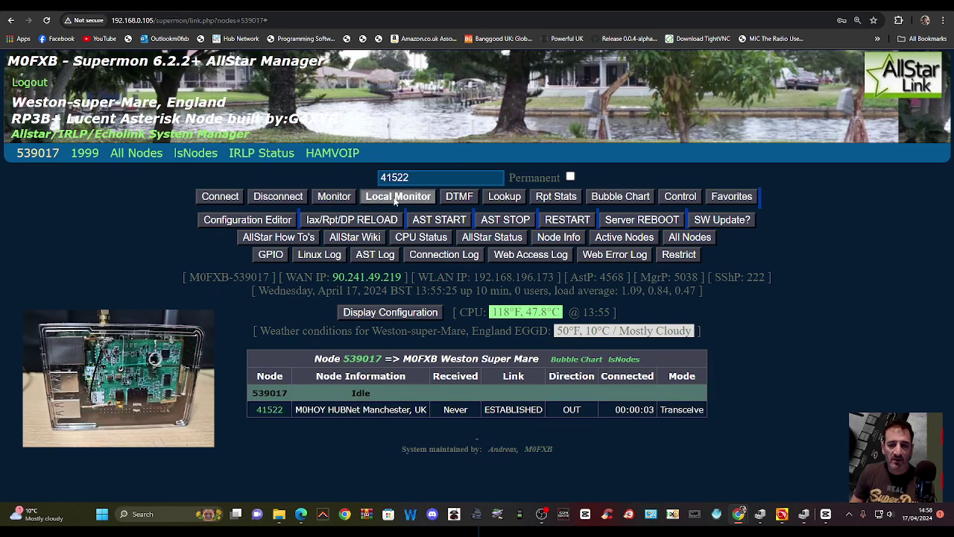
pyautogui.click(456, 198)
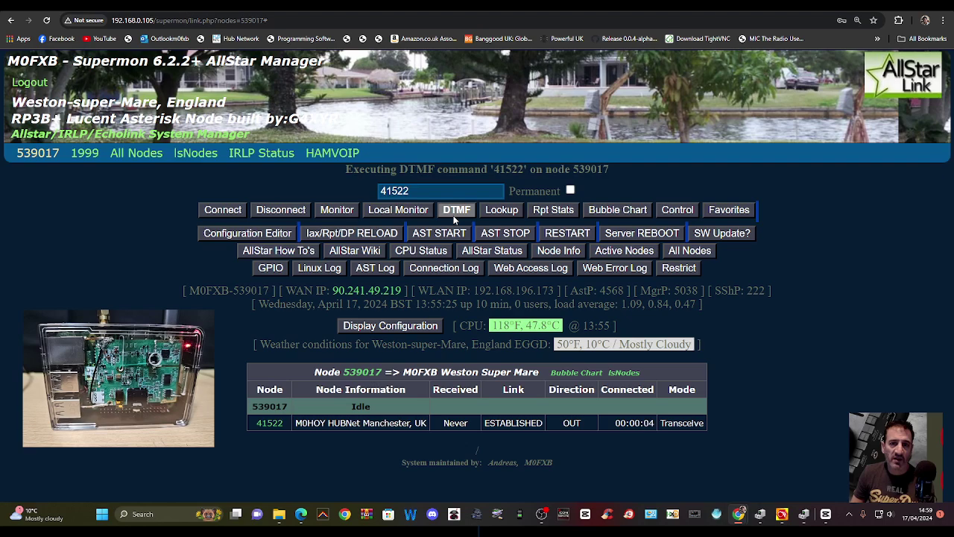
pyautogui.click(510, 213)
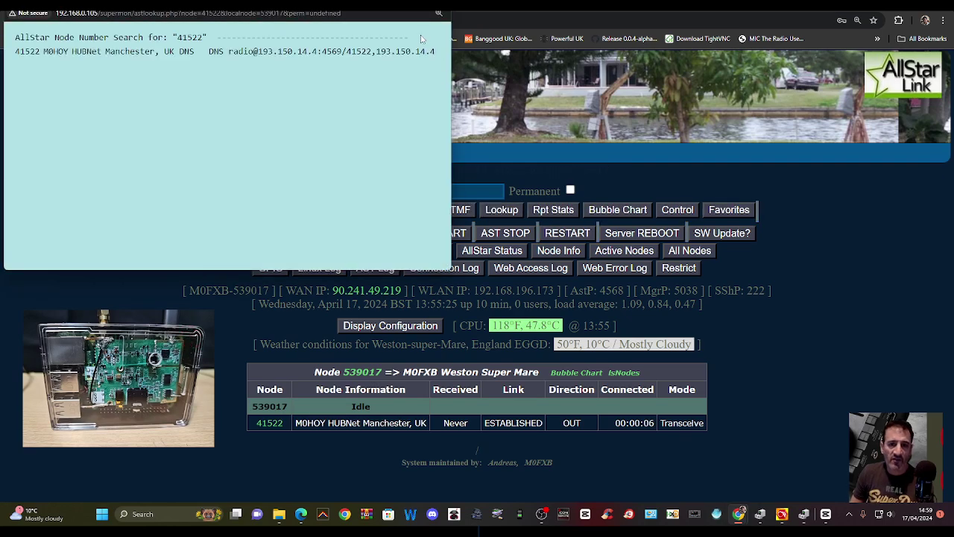
pyautogui.moveTo(354, 4); pyautogui.dragTo(396, 111)
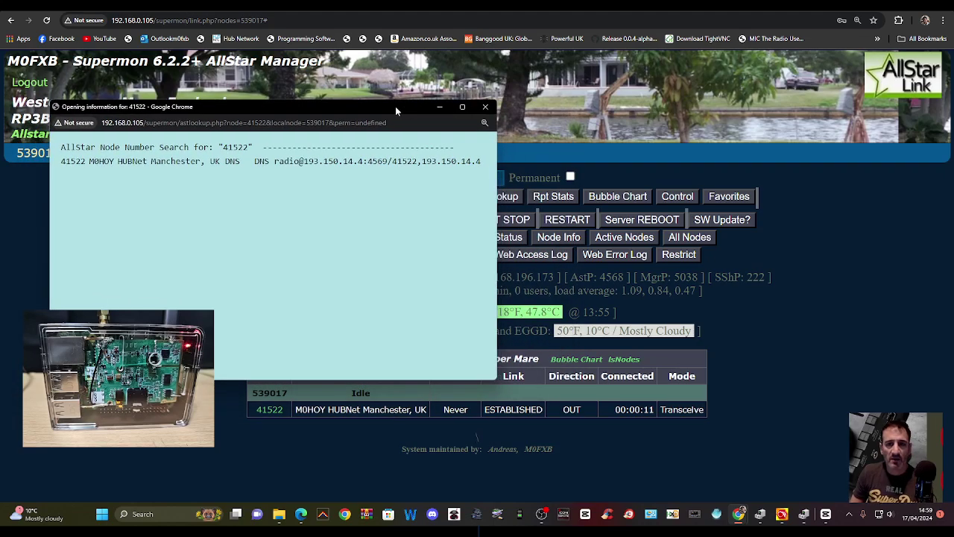
pyautogui.click(491, 108)
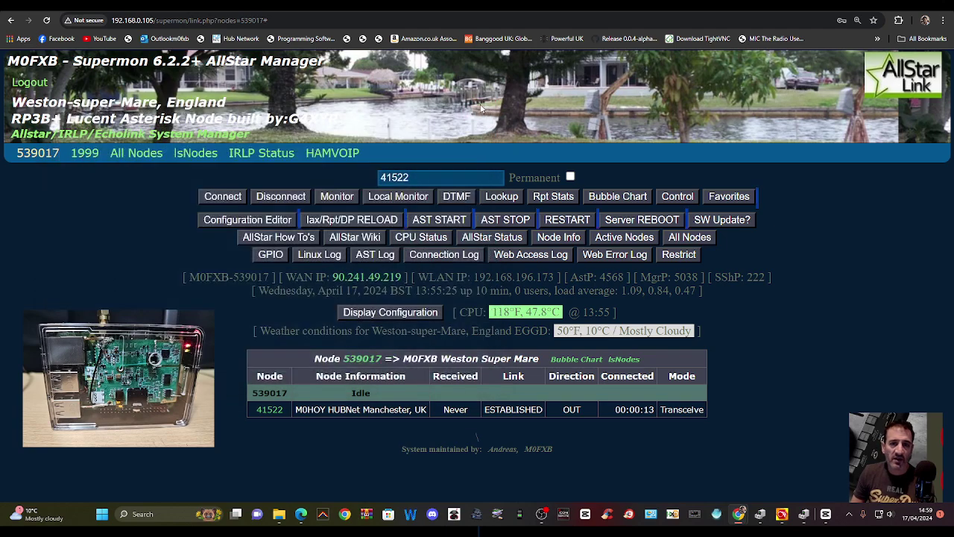
# Open the AllStarLink Stats bubble chart of nodes connected to 41522
pyautogui.click(612, 197)
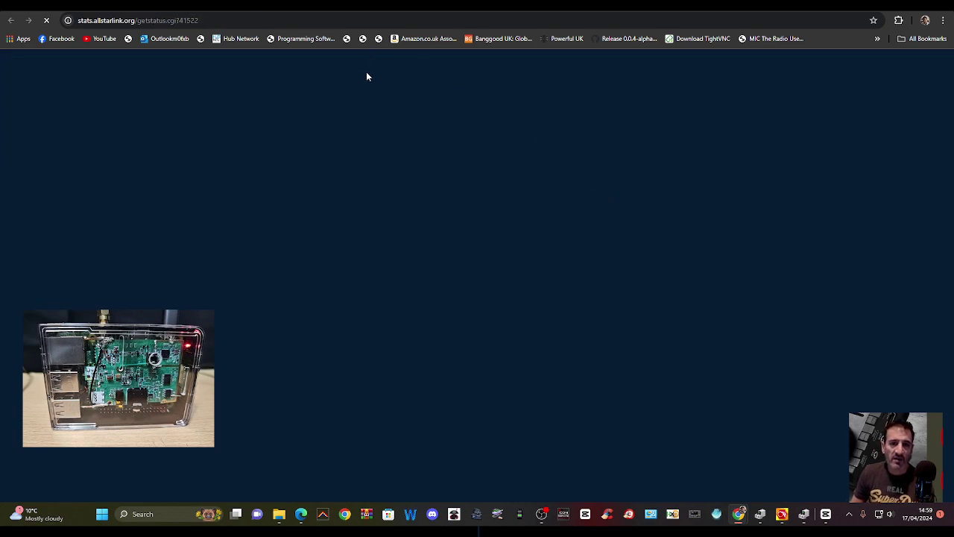
pyautogui.moveTo(544, 515)
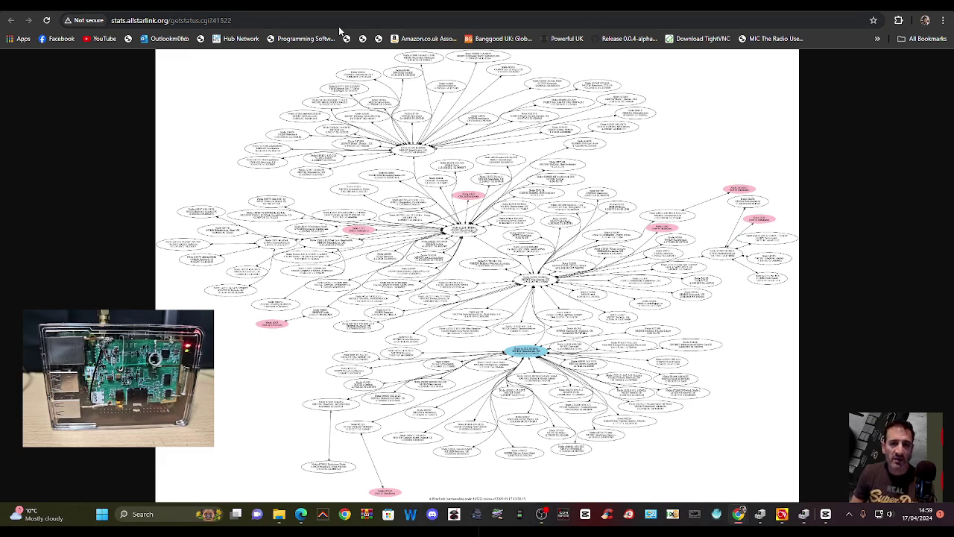
# Back in Supermon, view the repeater statistics for node 41522 and close them
pyautogui.hotkey('ctrl', 'w')
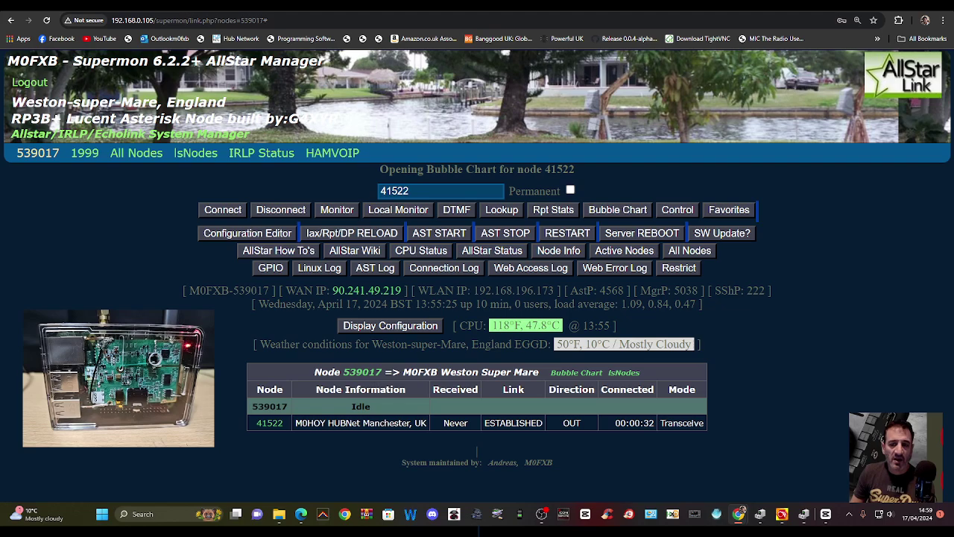
pyautogui.click(552, 210)
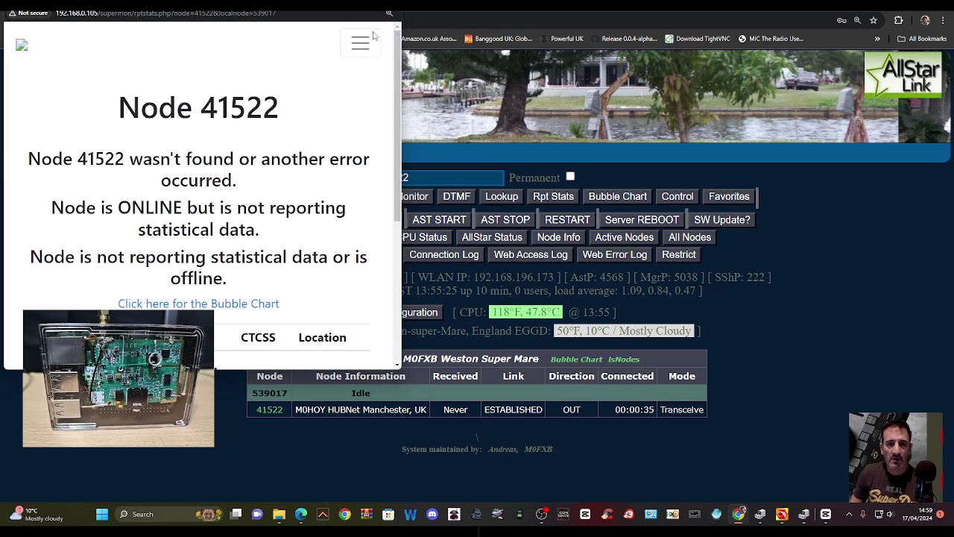
pyautogui.scroll(-3, 314, 136)
pyautogui.scroll(3, 313, 136)
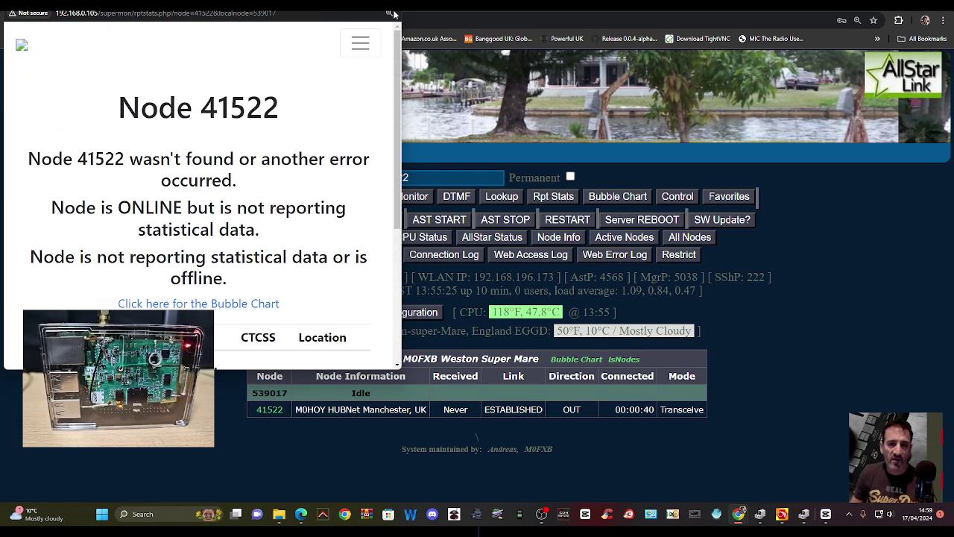
pyautogui.hotkey('ctrl', 'w')
# Open the AllStar 539017 Control Panel with Say Link Status as the command
pyautogui.click(677, 202)
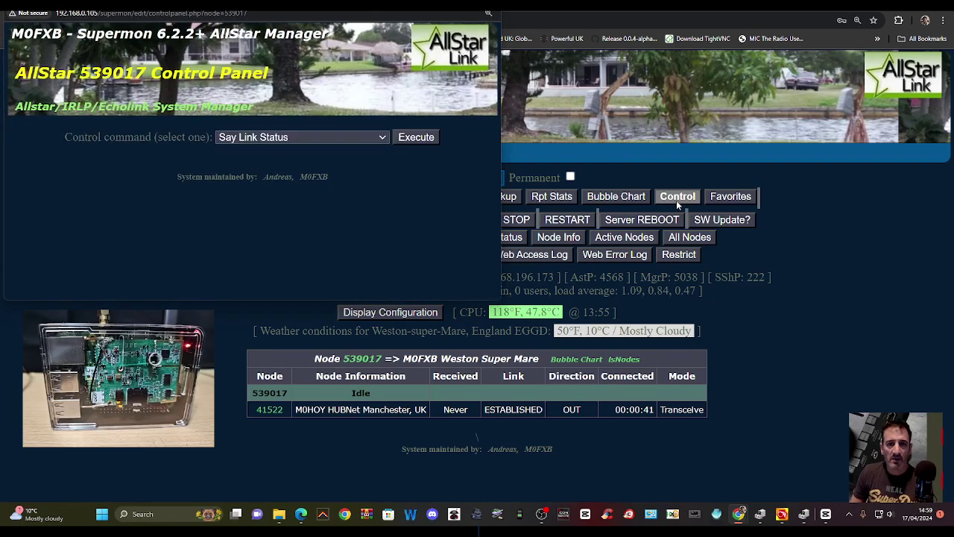
pyautogui.click(388, 137)
pyautogui.click(388, 137)
pyautogui.click(387, 137)
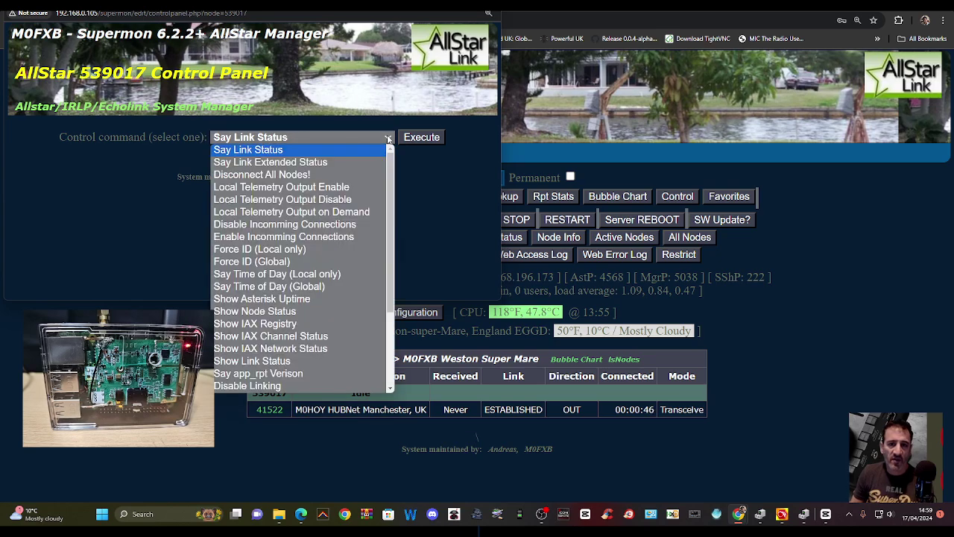
pyautogui.click(388, 137)
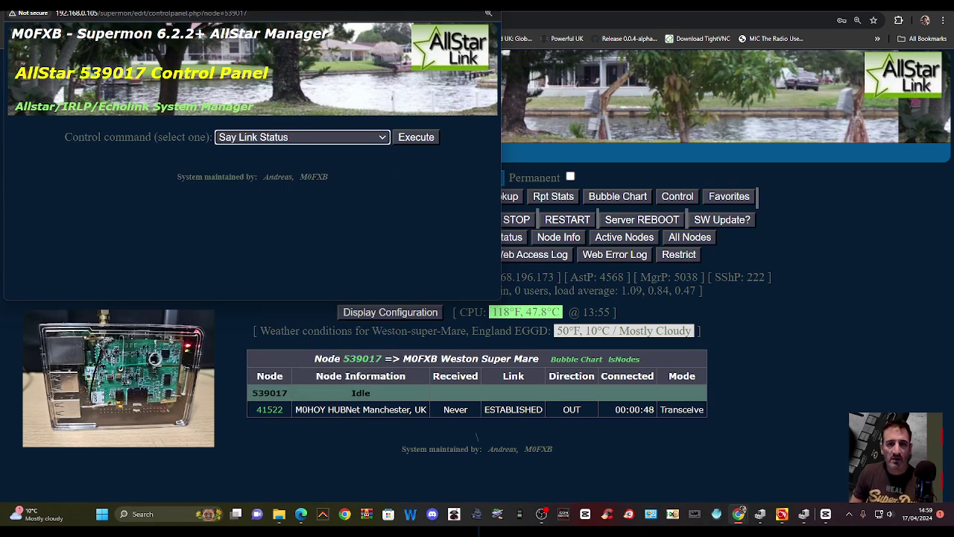
# Browse the favourite hubs list unchanged, then open the Configuration File Editor on global.inc
pyautogui.click(730, 196)
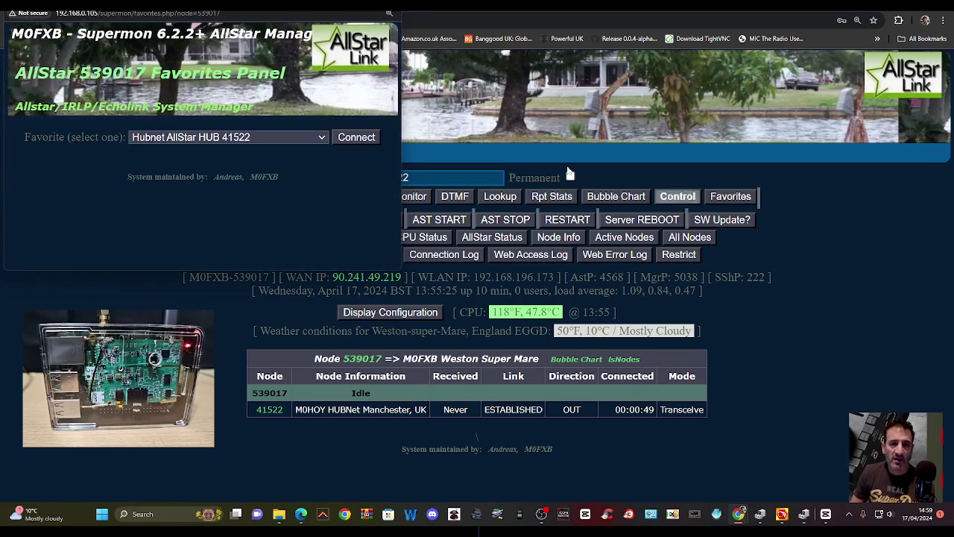
pyautogui.click(327, 138)
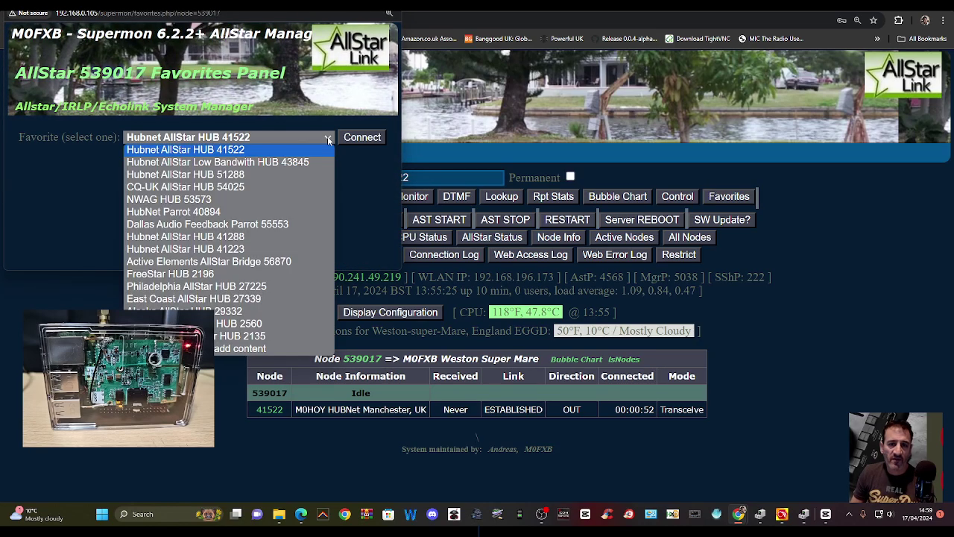
pyautogui.click(327, 137)
pyautogui.click(327, 137)
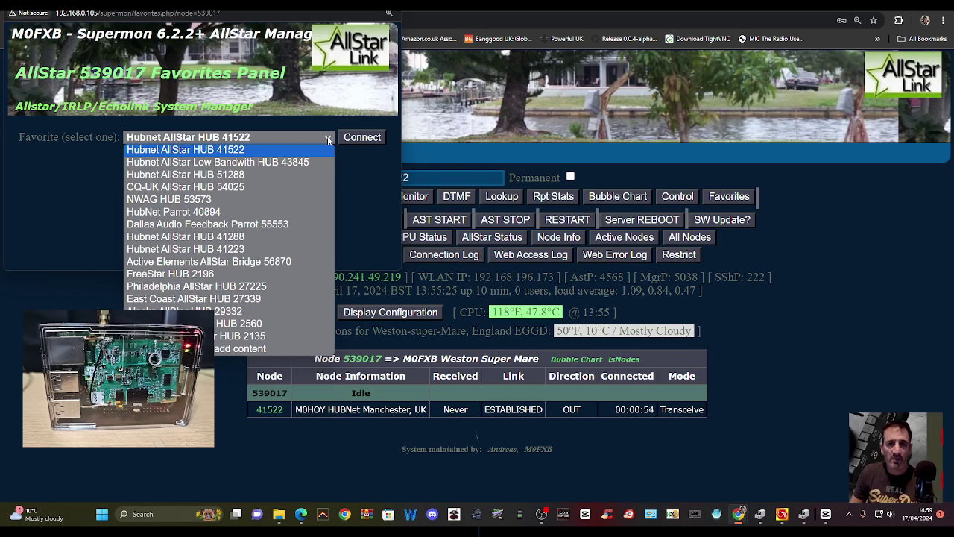
pyautogui.click(328, 138)
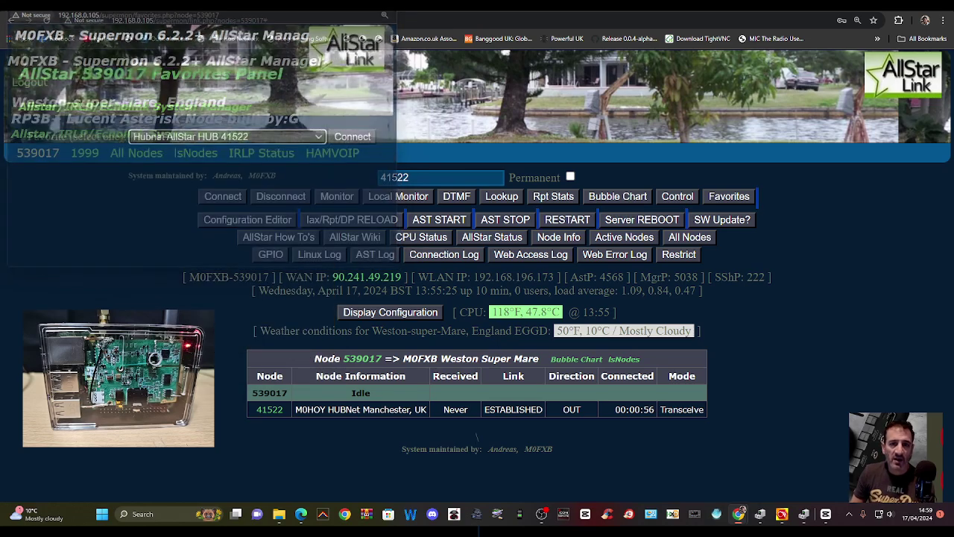
pyautogui.click(248, 220)
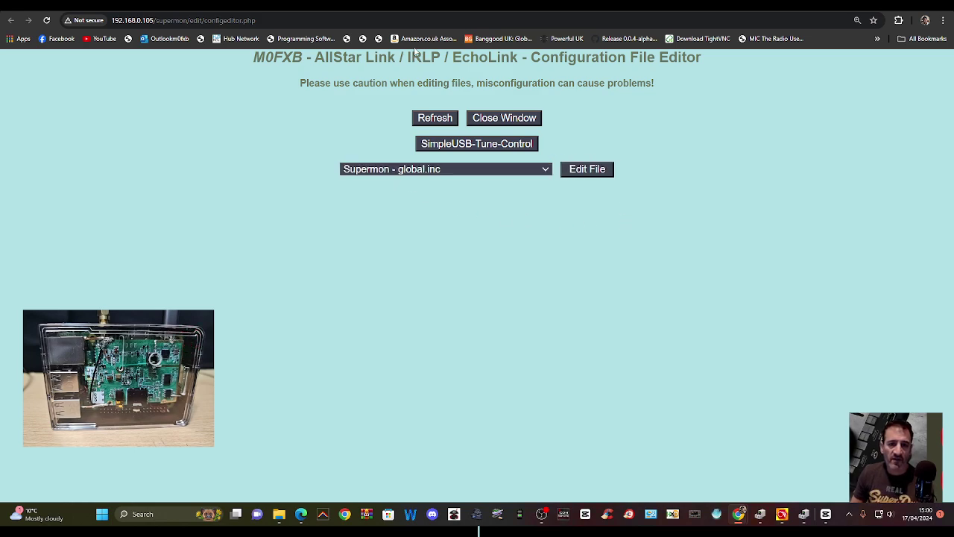
# Close the Configuration File Editor to return to the node 539017 dashboard
pyautogui.hotkey('ctrl', 'w')
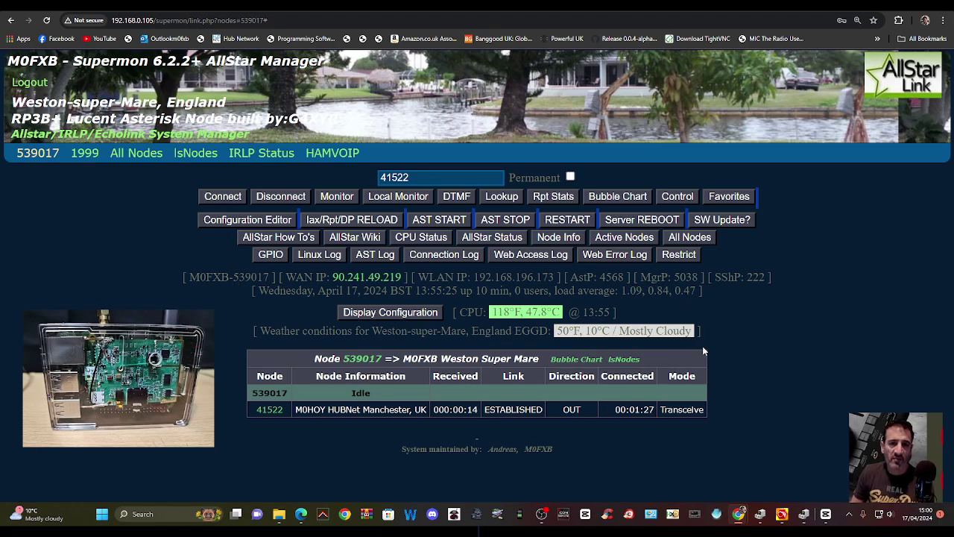
pyautogui.click(406, 316)
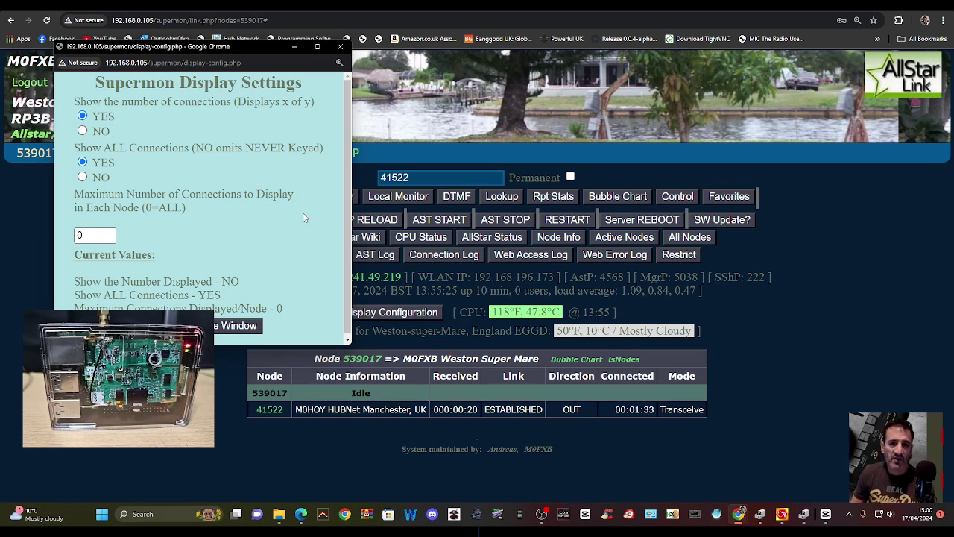
pyautogui.scroll(-1, 304, 218)
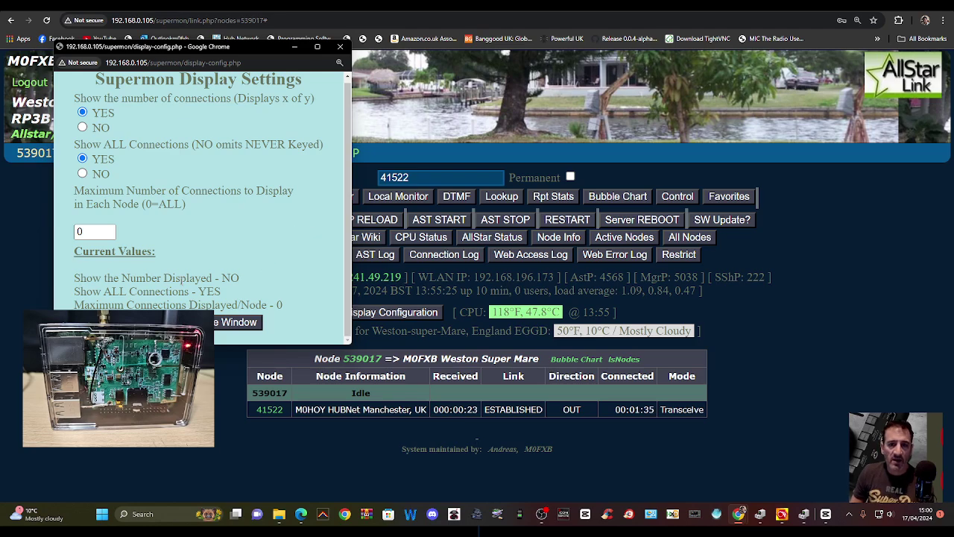
pyautogui.click(343, 47)
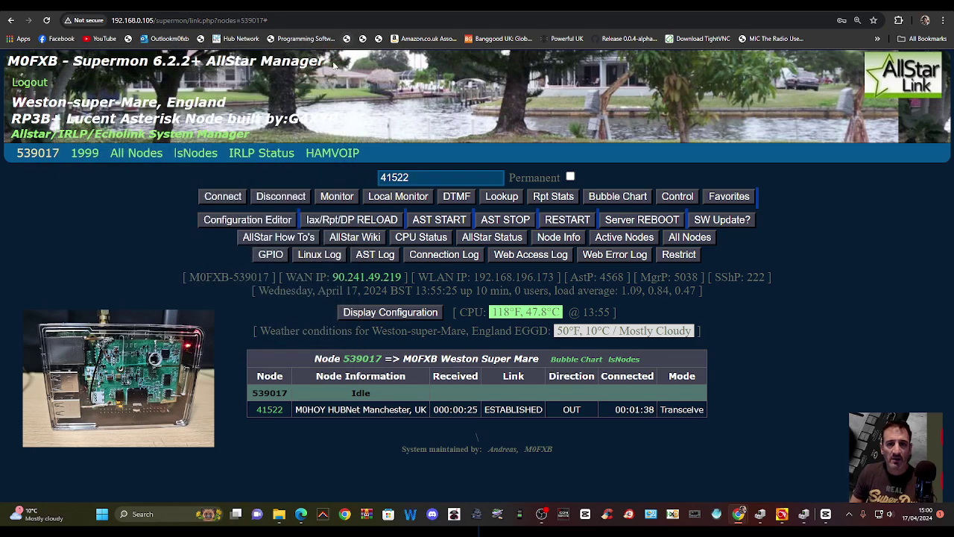
# Tick Permanent so the link to hub 41522 stays permanent
pyautogui.click(570, 179)
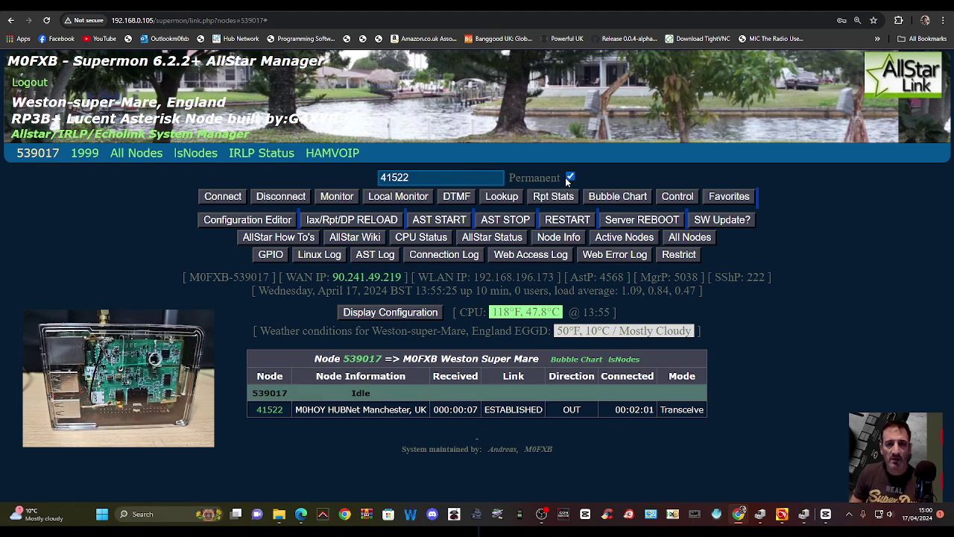
# View and close the Web Access, Connection, Asterisk and Linux logs in turn
pyautogui.click(520, 256)
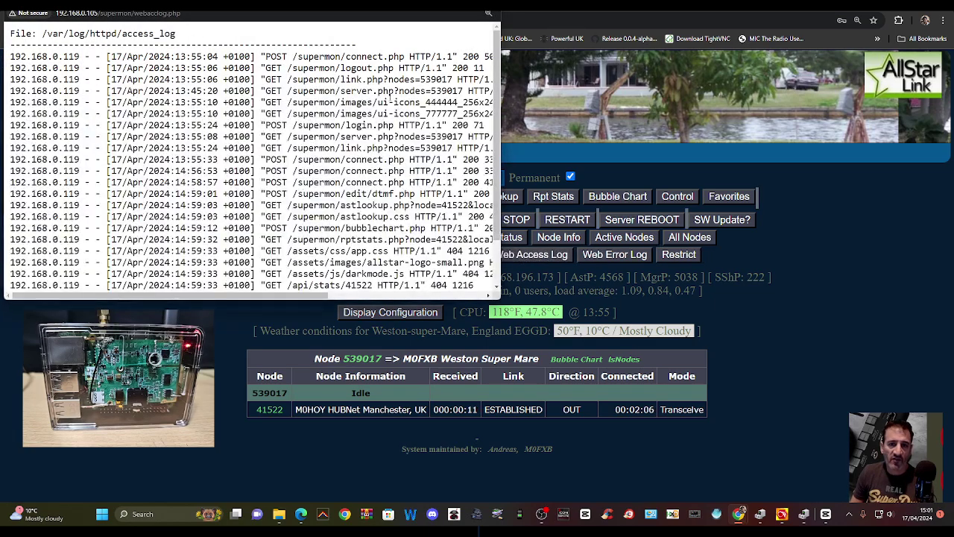
pyautogui.click(514, 281)
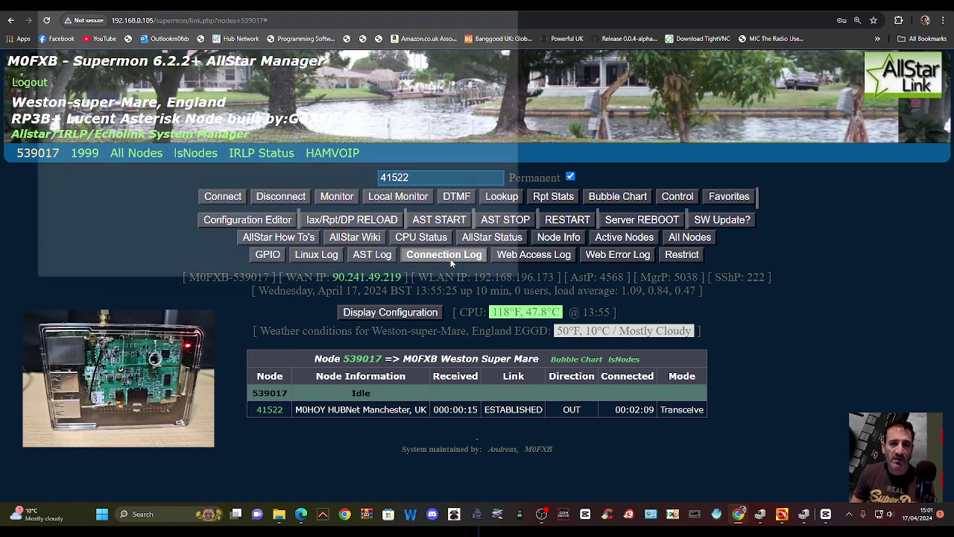
pyautogui.click(450, 259)
pyautogui.moveTo(390, 12); pyautogui.dragTo(394, 80)
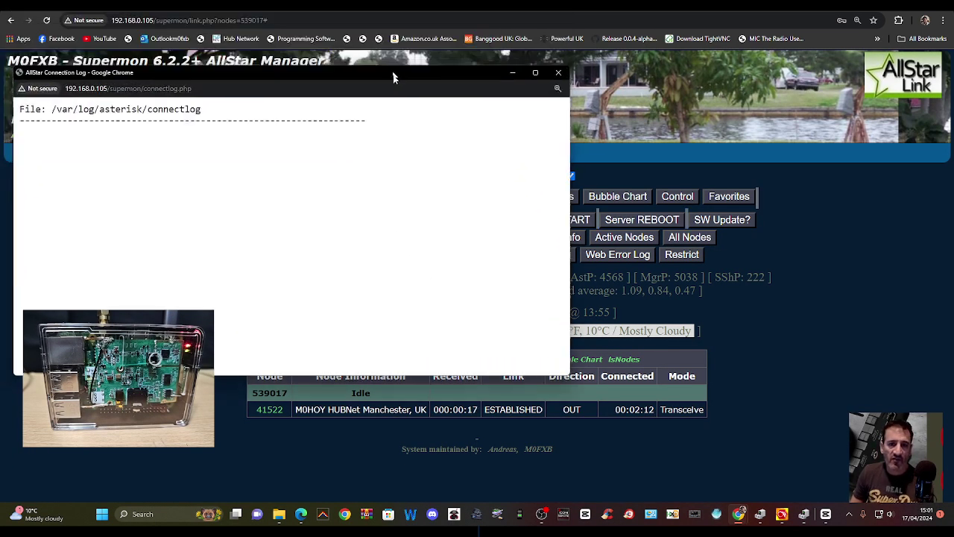
pyautogui.click(559, 78)
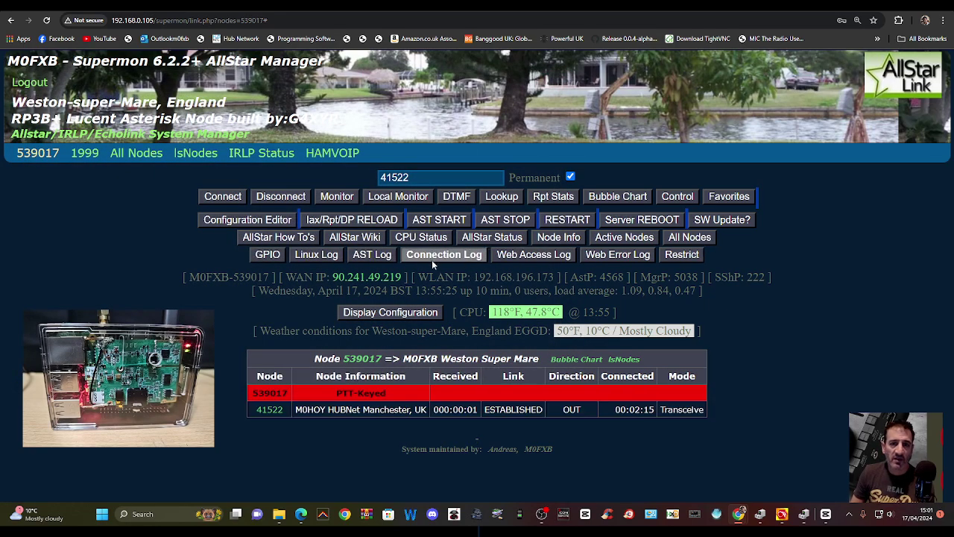
pyautogui.click(377, 255)
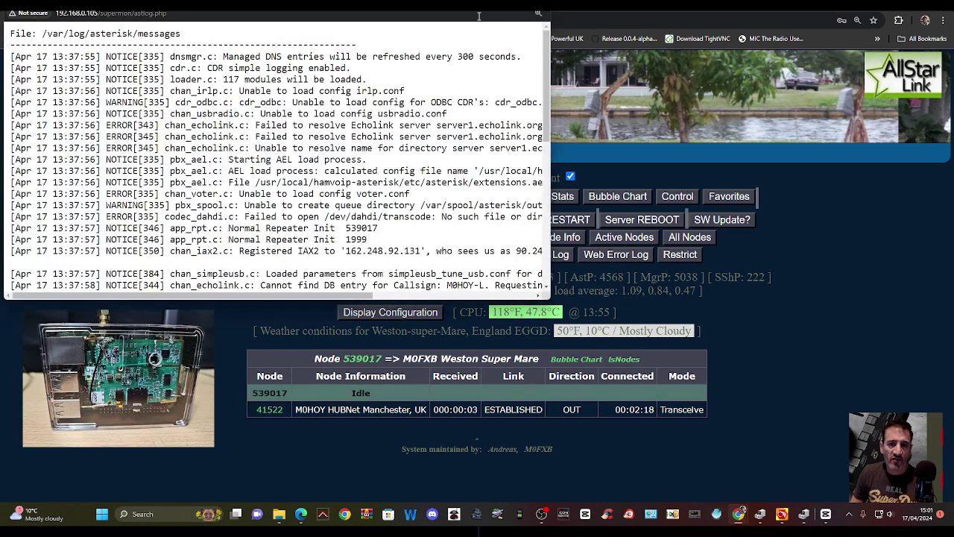
pyautogui.click(542, 5)
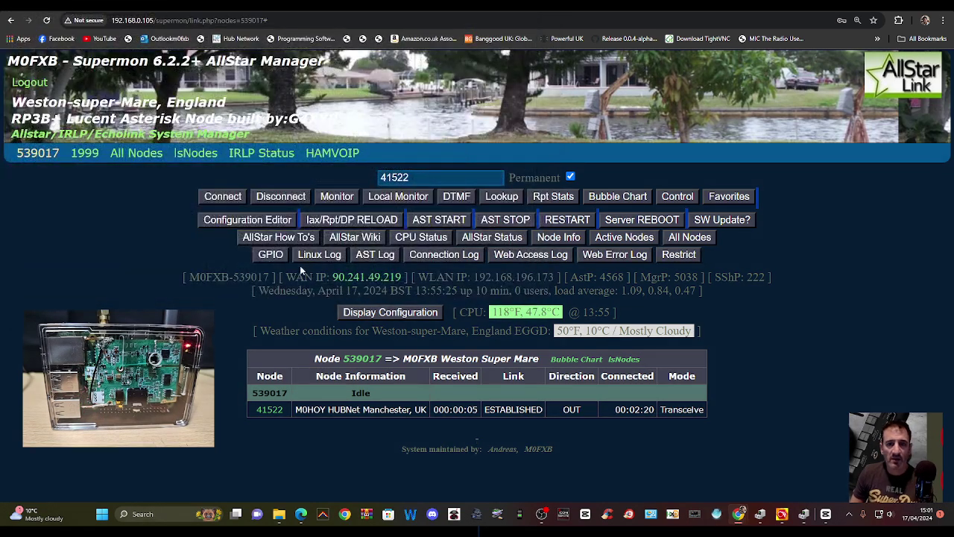
pyautogui.click(311, 255)
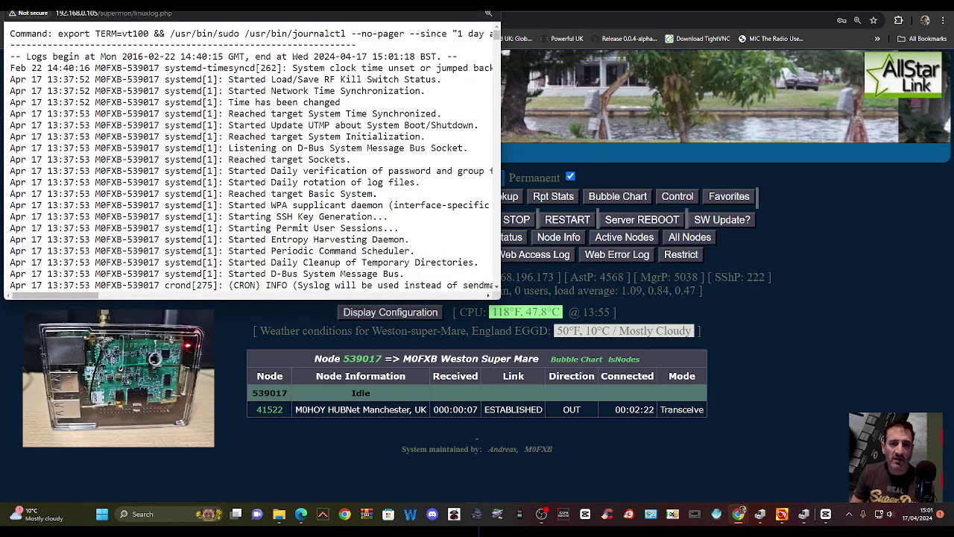
pyautogui.moveTo(466, 9); pyautogui.dragTo(474, 46)
pyautogui.click(498, 34)
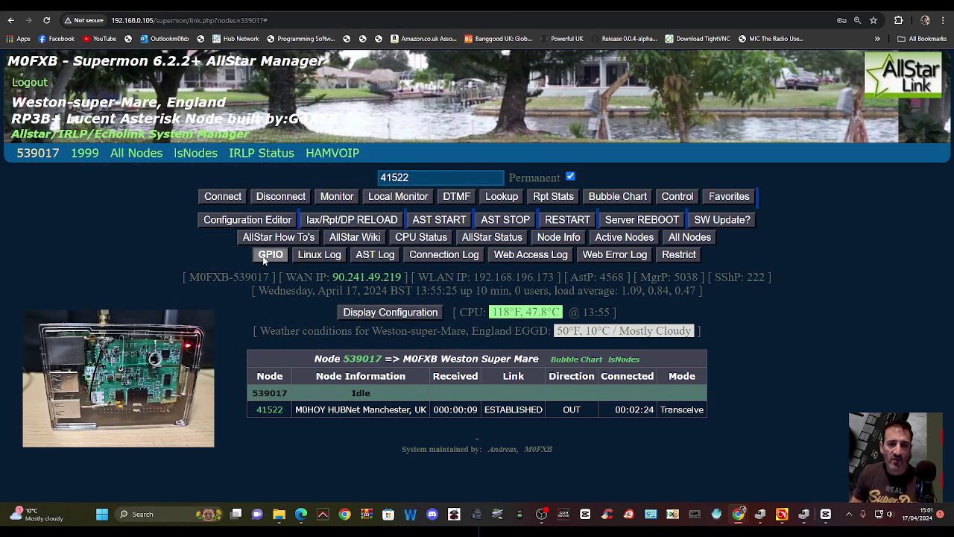
# Open the GPIO window and scroll through the Pi 3B+ pin status table
pyautogui.click(266, 255)
pyautogui.scroll(-1, 264, 260)
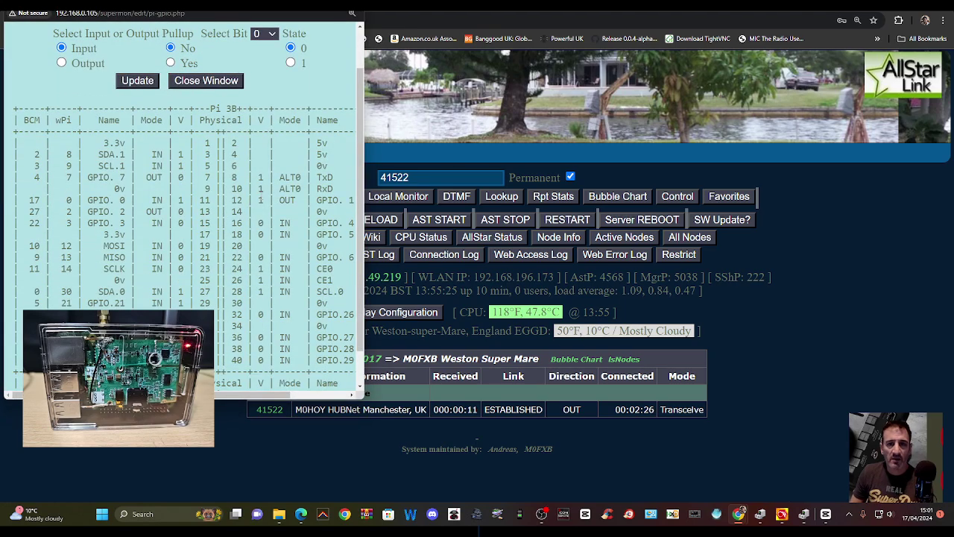
pyautogui.scroll(-1, 317, 178)
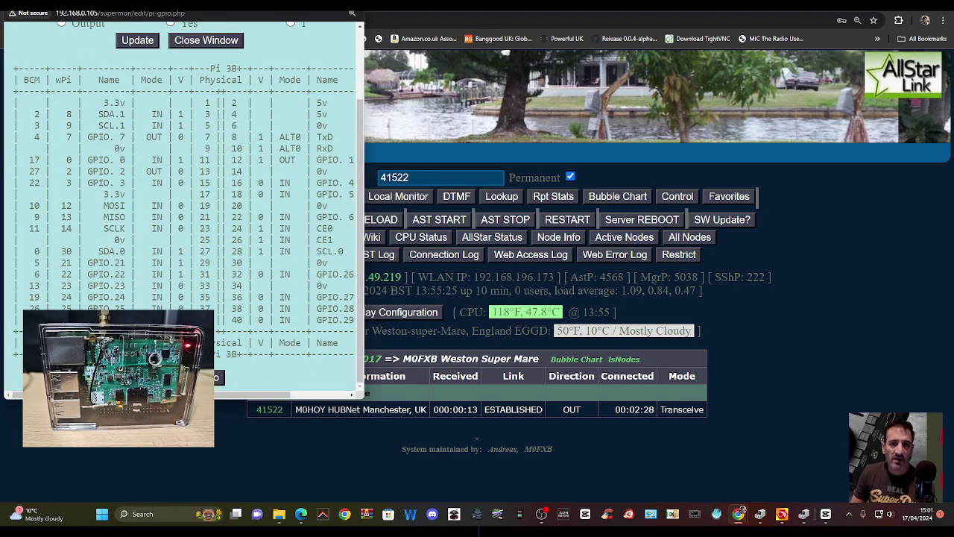
# Read through the GPIO how-to PDF pin diagram, then return to the Supermon dashboard
pyautogui.click(217, 378)
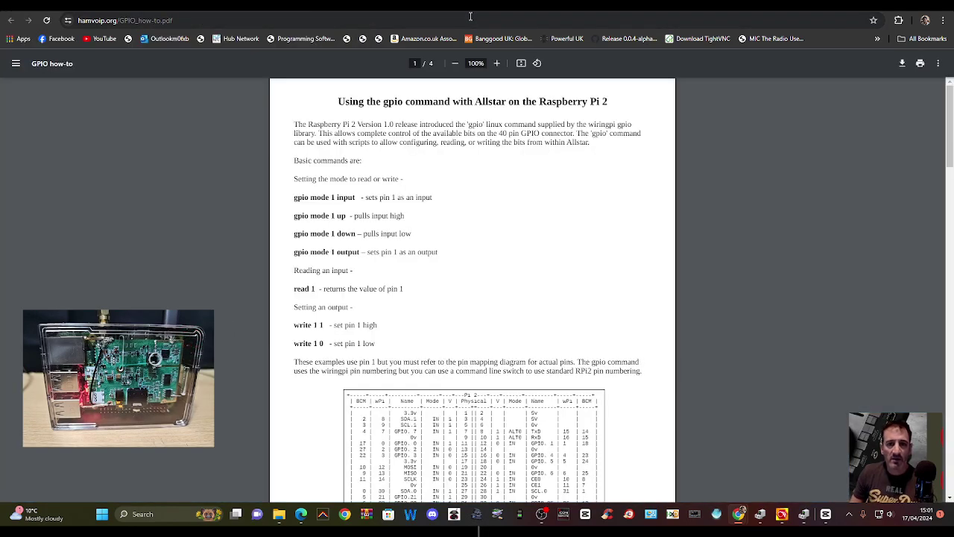
pyautogui.scroll(-10, 555, 134)
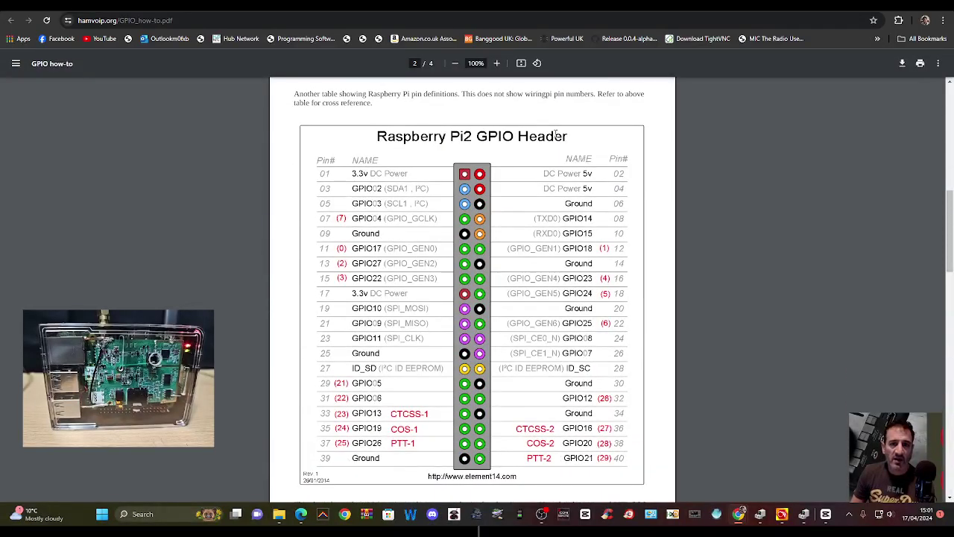
pyautogui.scroll(5, 555, 134)
pyautogui.scroll(-5, 553, 134)
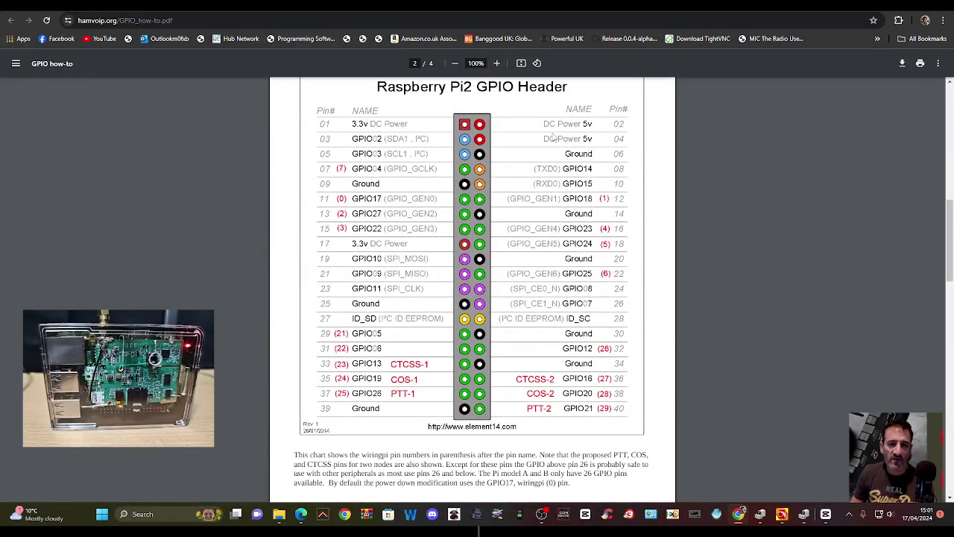
pyautogui.scroll(-2, 555, 136)
pyautogui.scroll(2, 555, 136)
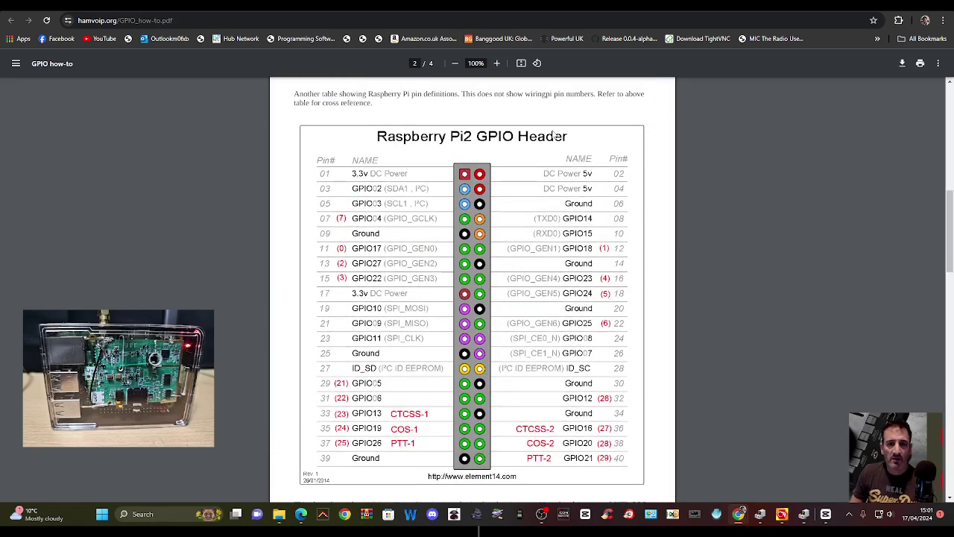
pyautogui.scroll(-5, 553, 137)
pyautogui.scroll(-6, 553, 136)
pyautogui.scroll(10, 553, 136)
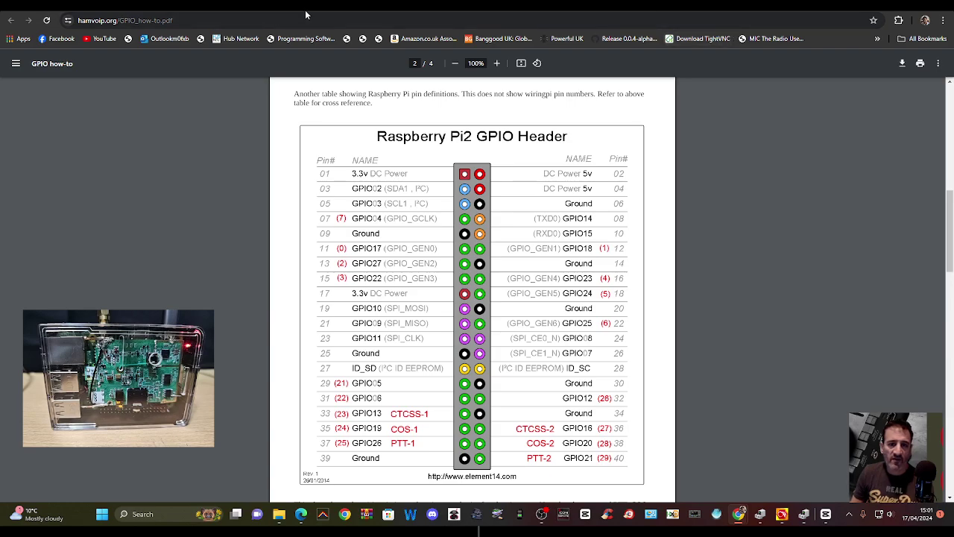
pyautogui.hotkey('ctrl', 'Tab')
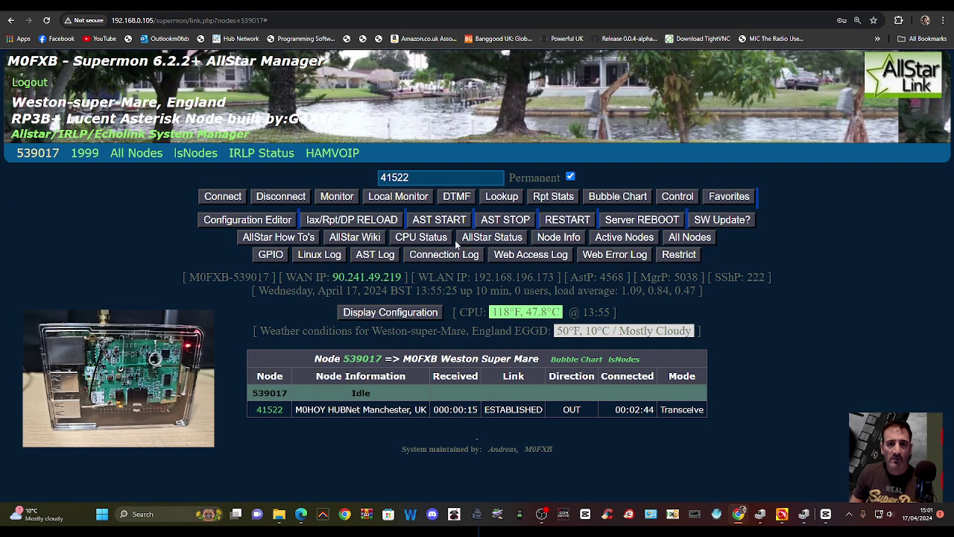
# Skim the AllStar How To notes and close them to return to Supermon
pyautogui.click(303, 237)
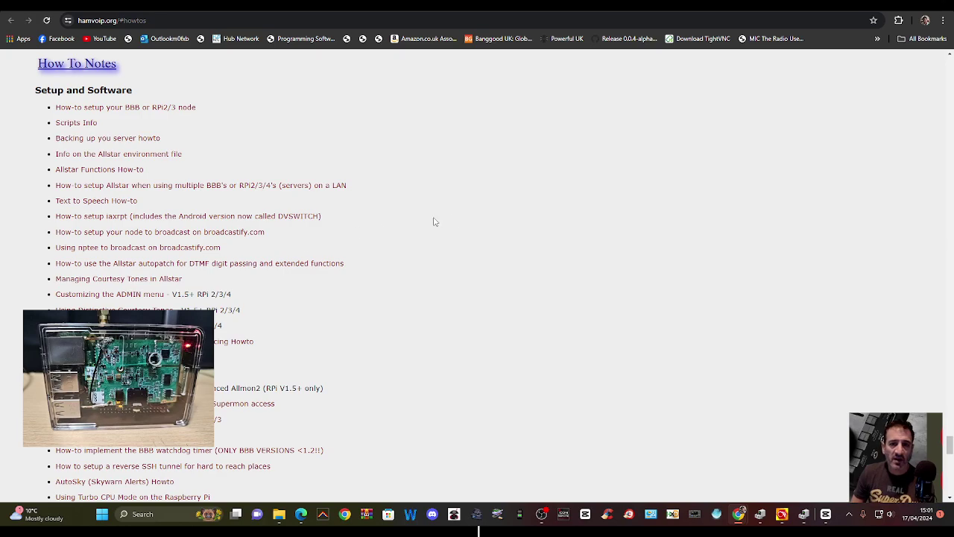
pyautogui.scroll(-4, 476, 230)
pyautogui.scroll(6, 475, 231)
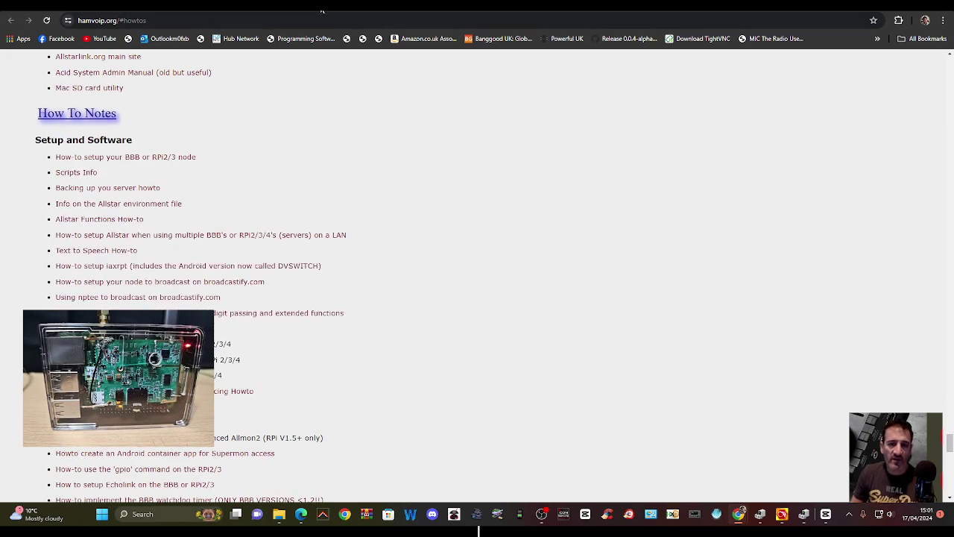
pyautogui.hotkey('ctrl', 'w')
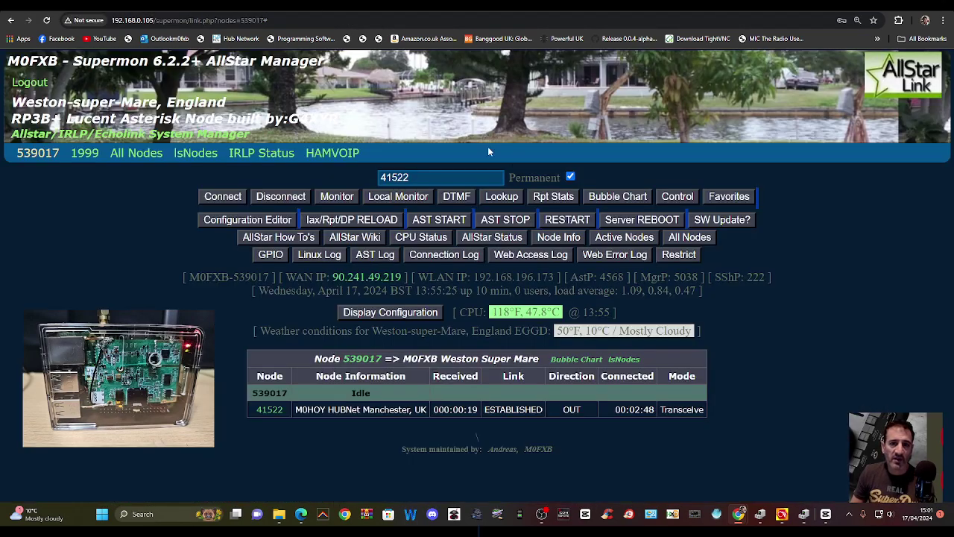
# Run the SW Update? status check, confirm all HamVoIP packages are current, then close the window
pyautogui.click(721, 220)
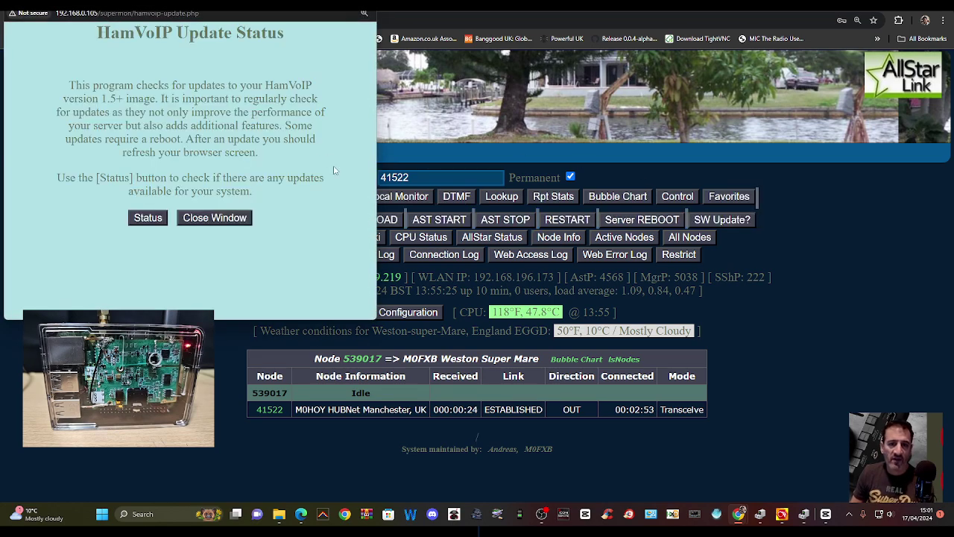
pyautogui.moveTo(269, 10); pyautogui.dragTo(287, 44)
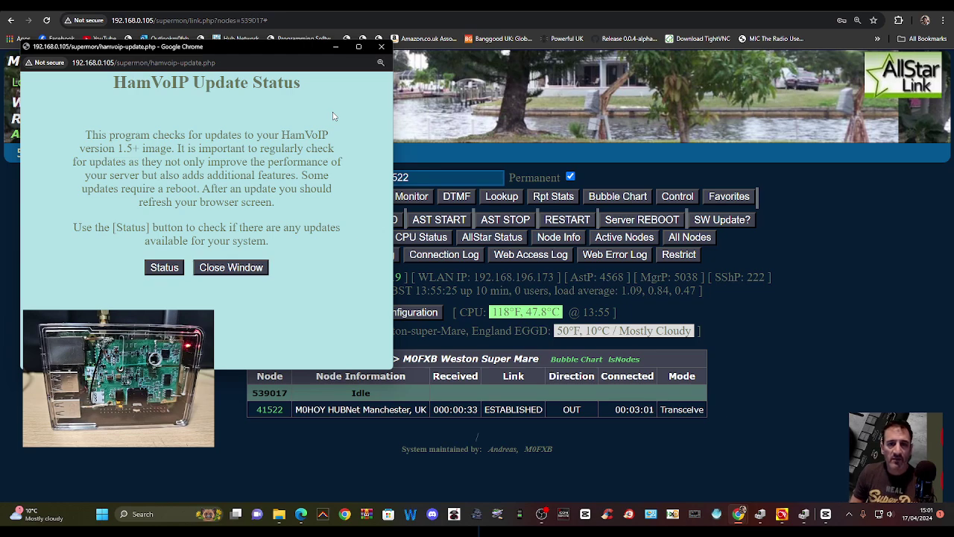
pyautogui.click(164, 267)
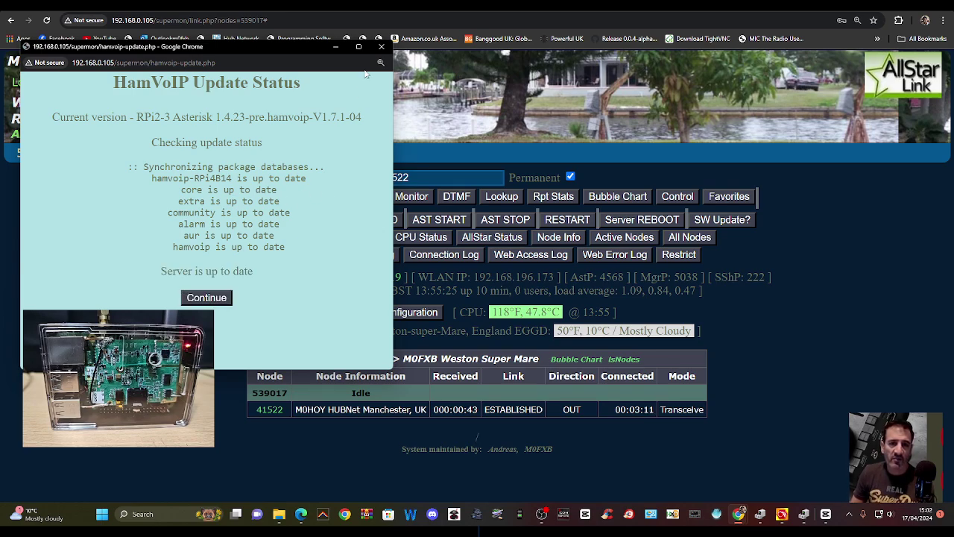
pyautogui.click(207, 297)
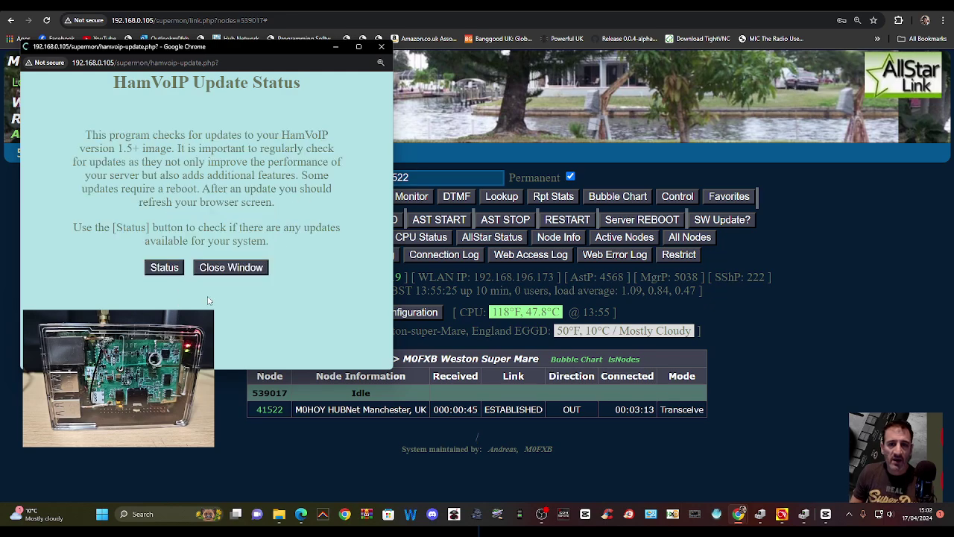
pyautogui.click(383, 48)
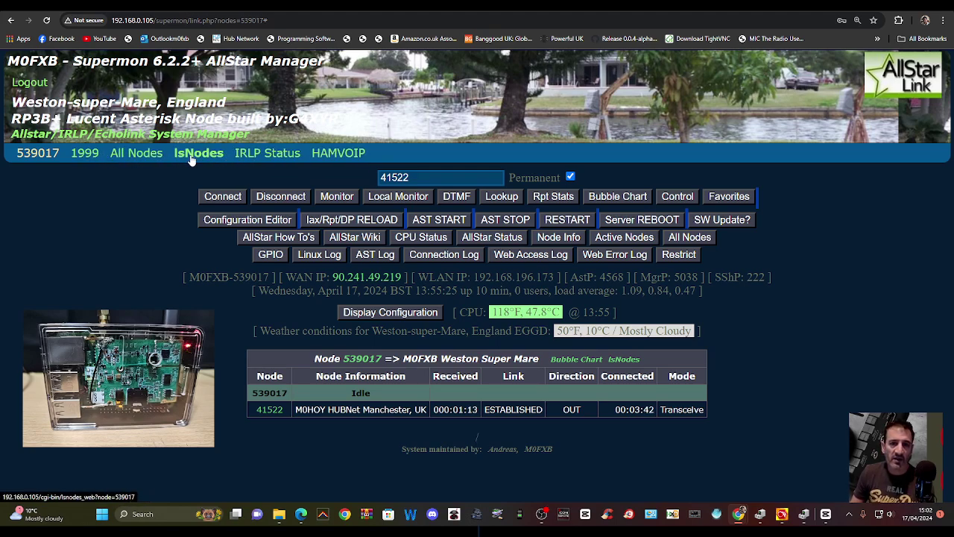
pyautogui.click(265, 153)
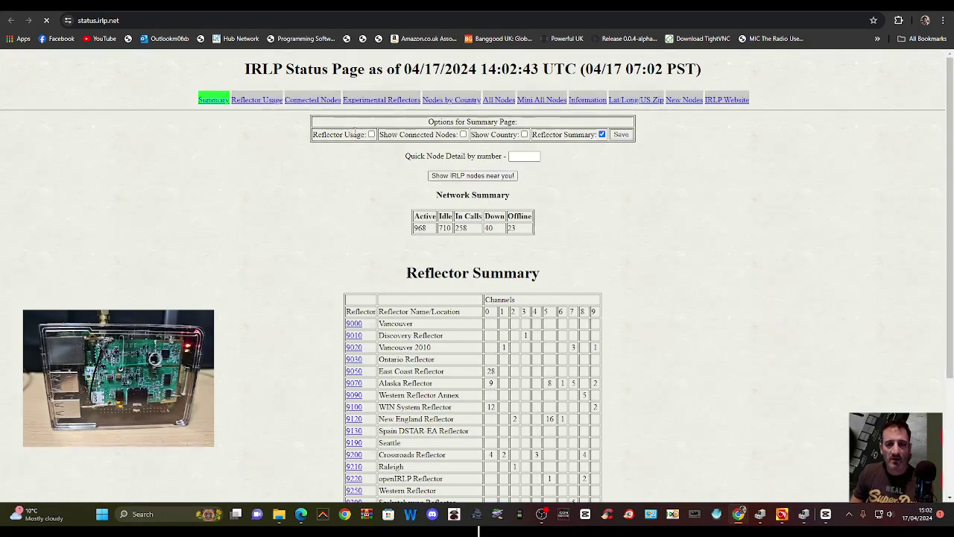
pyautogui.scroll(-3, 659, 251)
pyautogui.scroll(3, 659, 250)
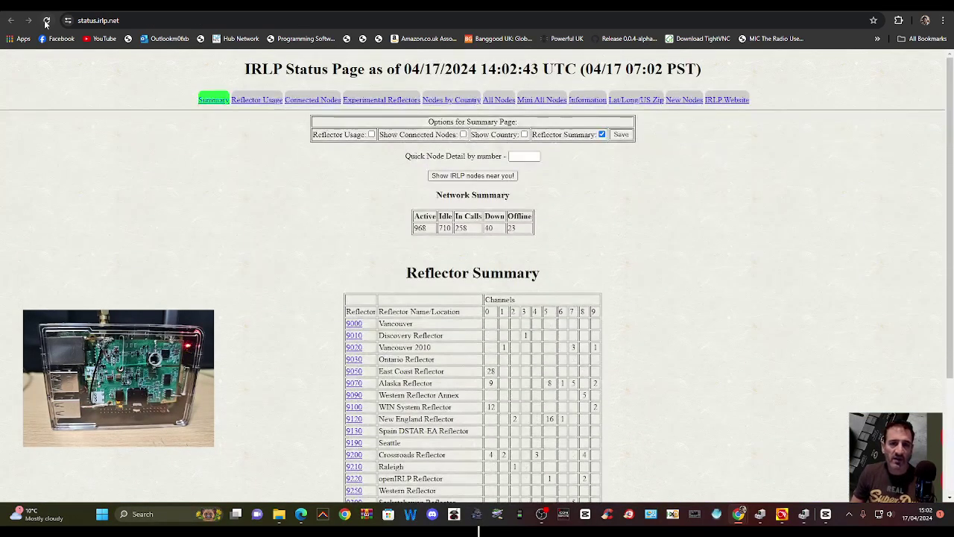
pyautogui.hotkey('ctrl', 'w')
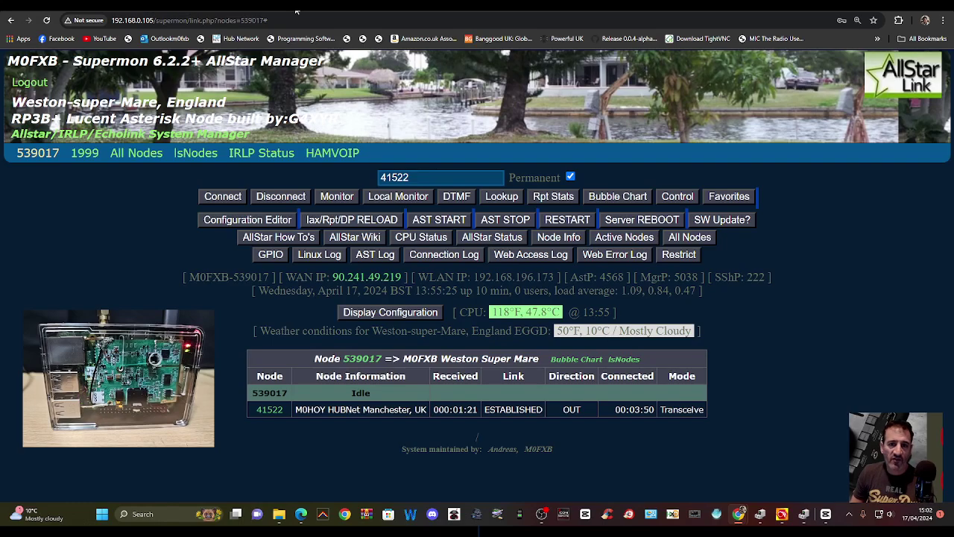